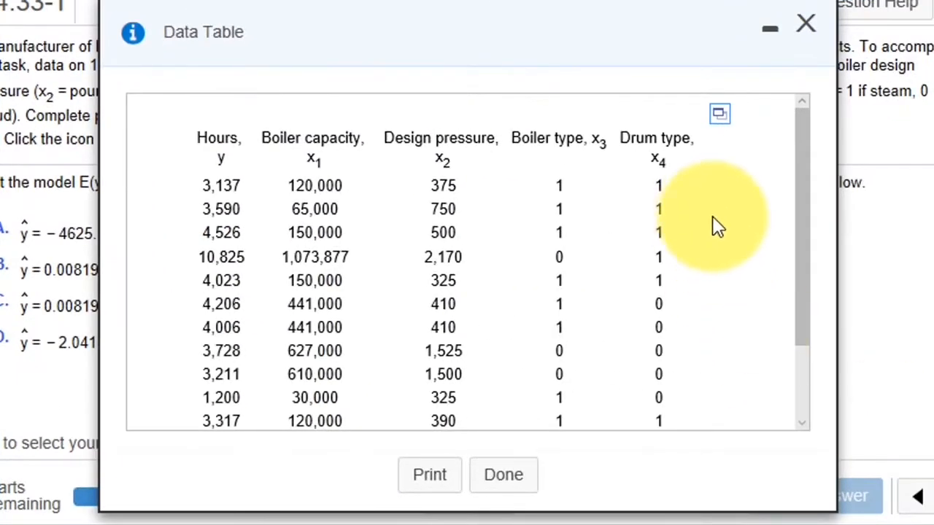
- Open the boiler data table in StatCrunch and start a multiple linear regression
click(718, 120)
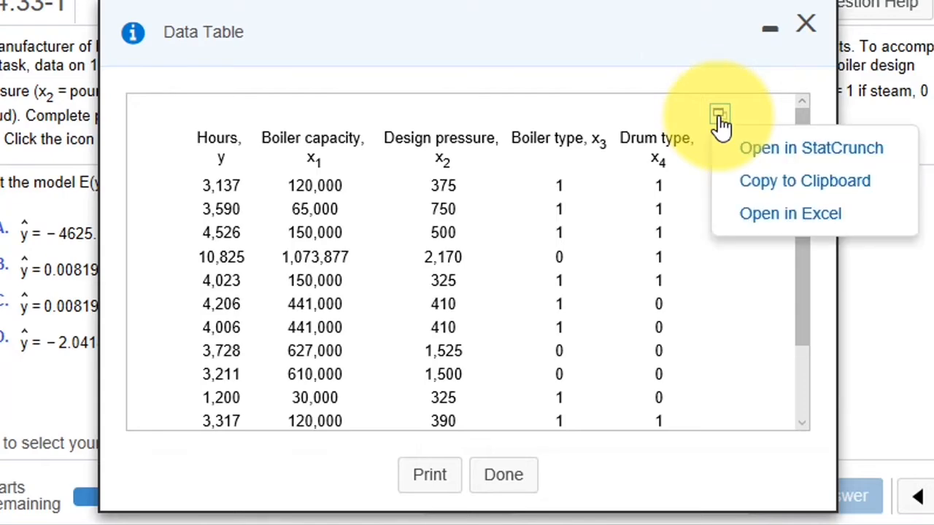
click(788, 154)
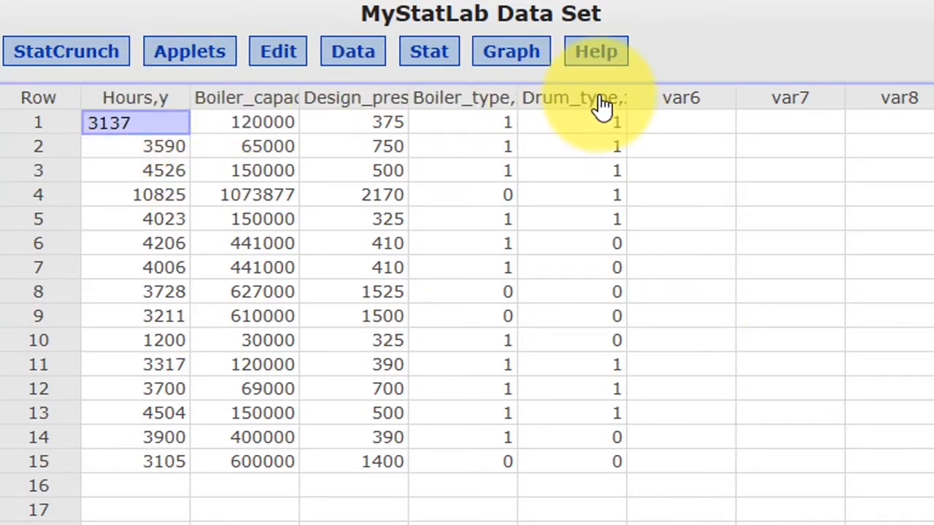
click(427, 58)
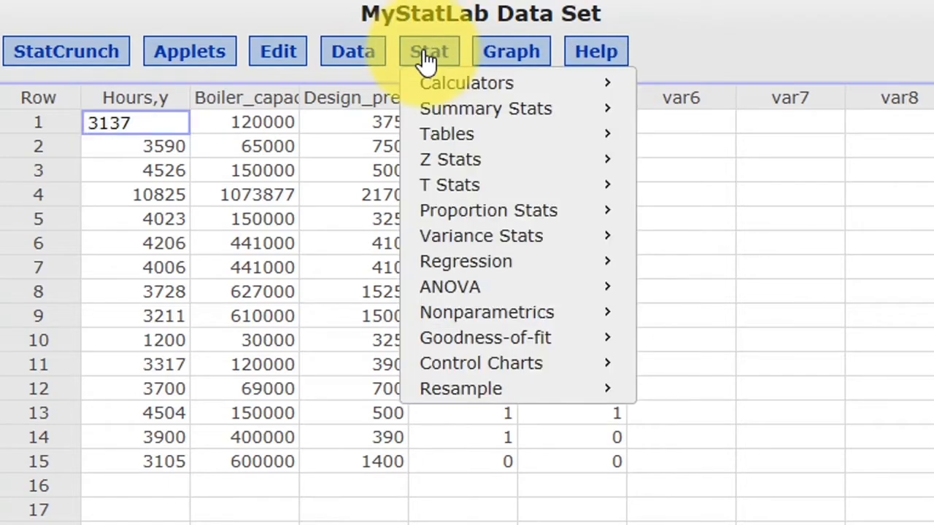
mouse_move(474, 264)
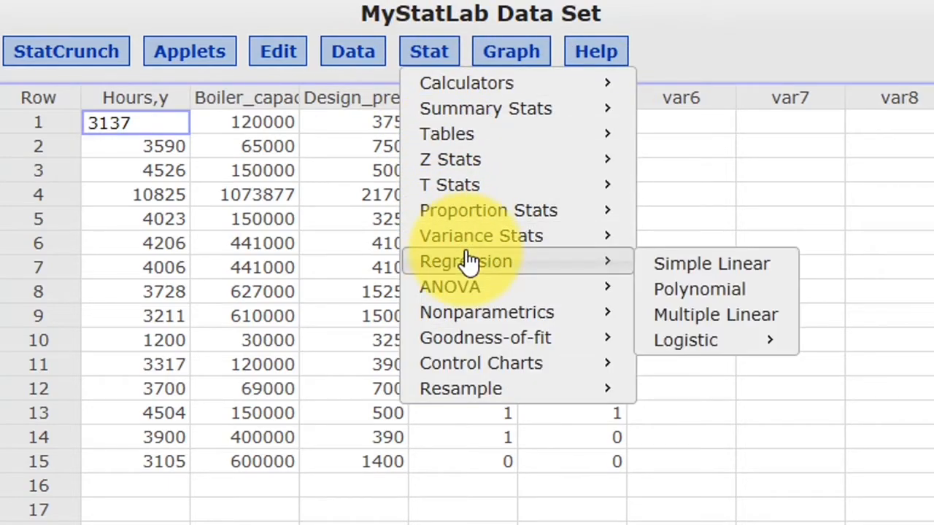
click(767, 321)
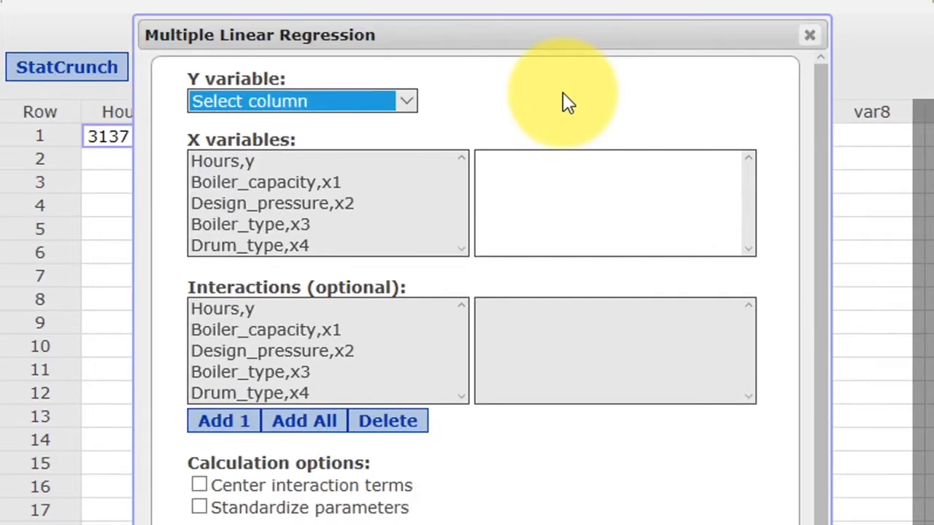
- Compute the regression with Hours,y as Y variable and Boiler_capacity,x1, Design_pressure,x2, Boiler_type,x3 and Drum_type,x4 as X variables
click(406, 102)
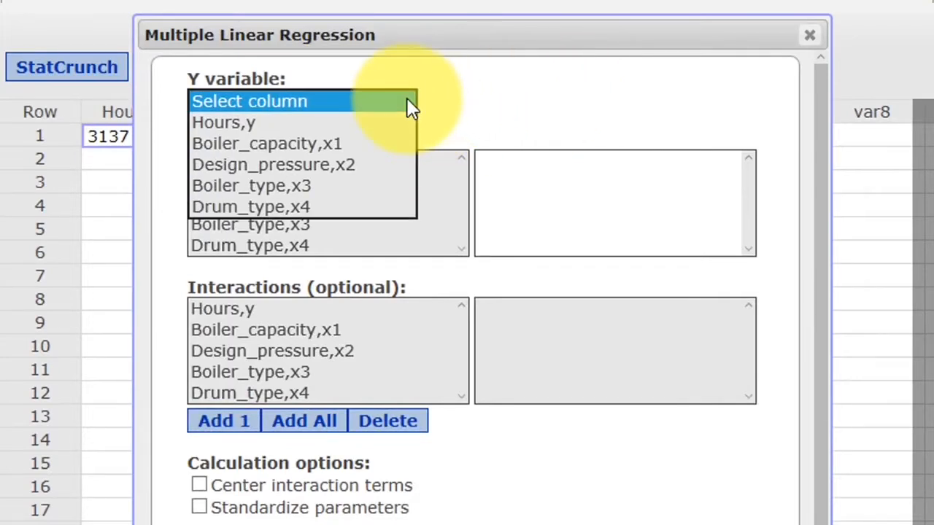
click(380, 127)
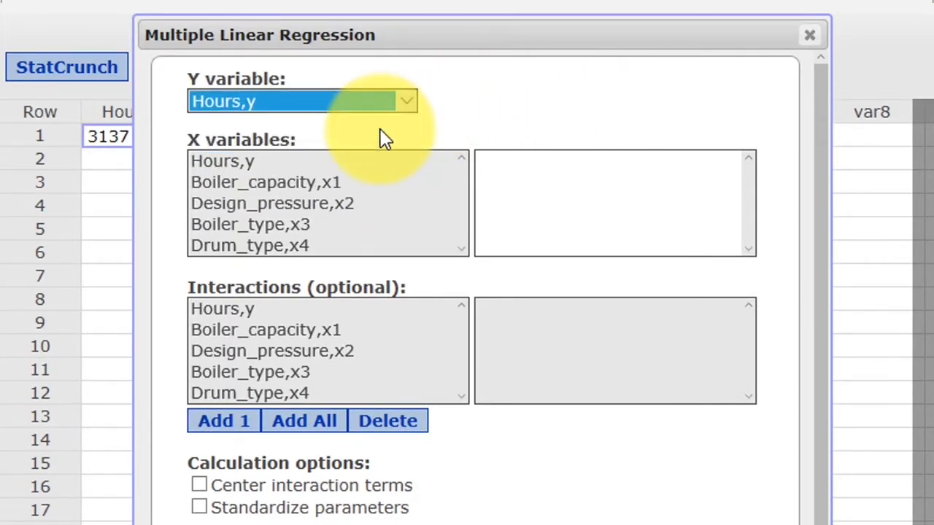
click(262, 186)
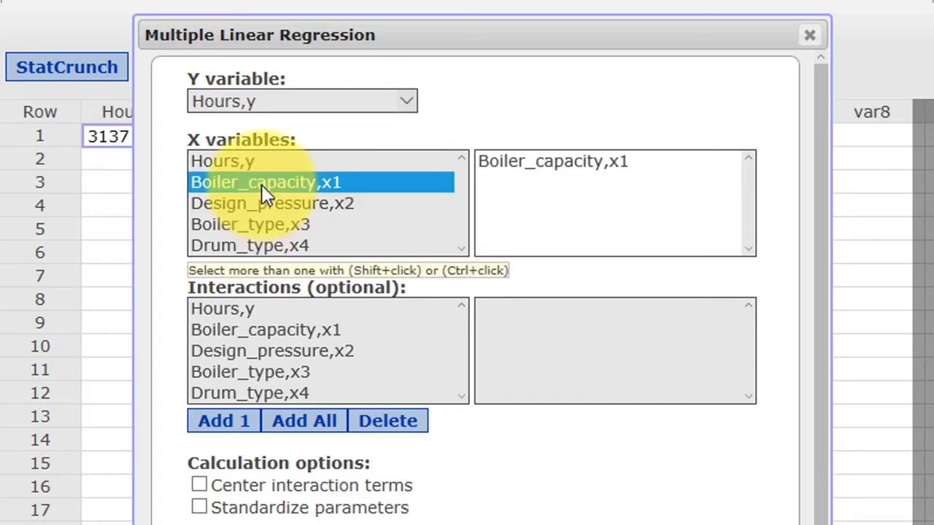
drag(262, 185, 290, 244)
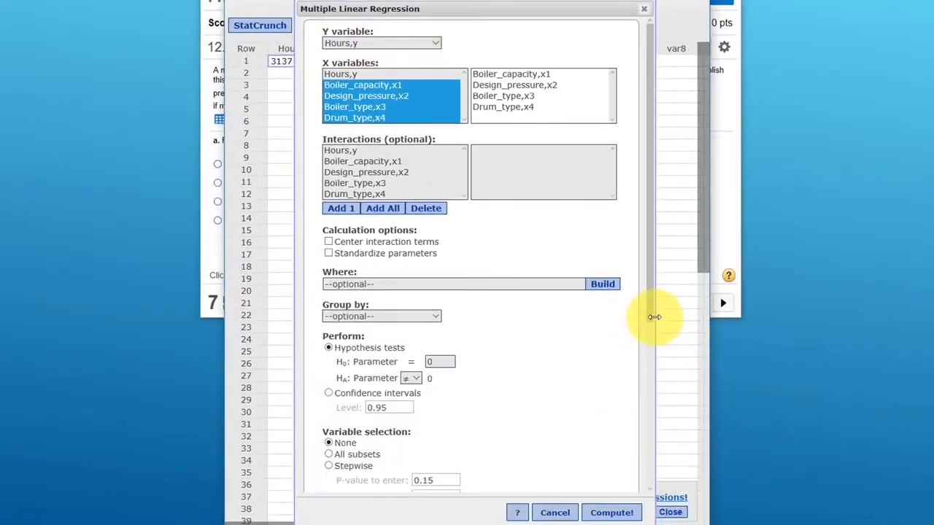
drag(751, 482, 758, 524)
drag(657, 486, 619, 315)
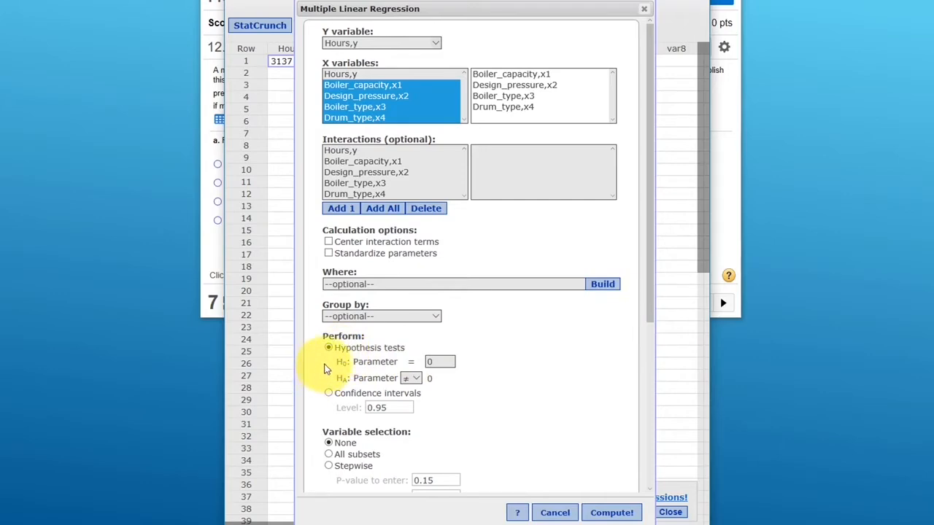
click(609, 513)
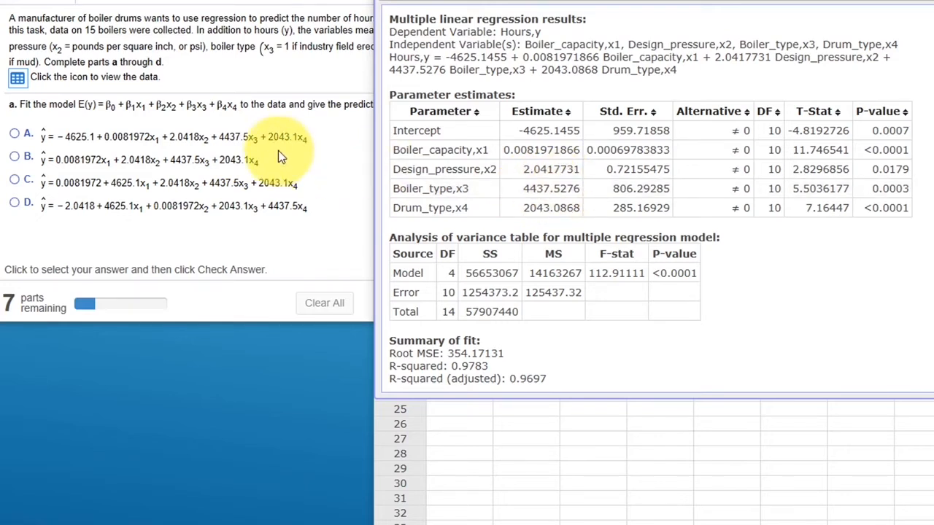
- Answer part a with equation A, ŷ = −4625.1 + 0.0081972x1 + 2.0418x2 + 4437.5x3 + 2043.1x4, check it and continue to part b
click(15, 136)
click(532, 300)
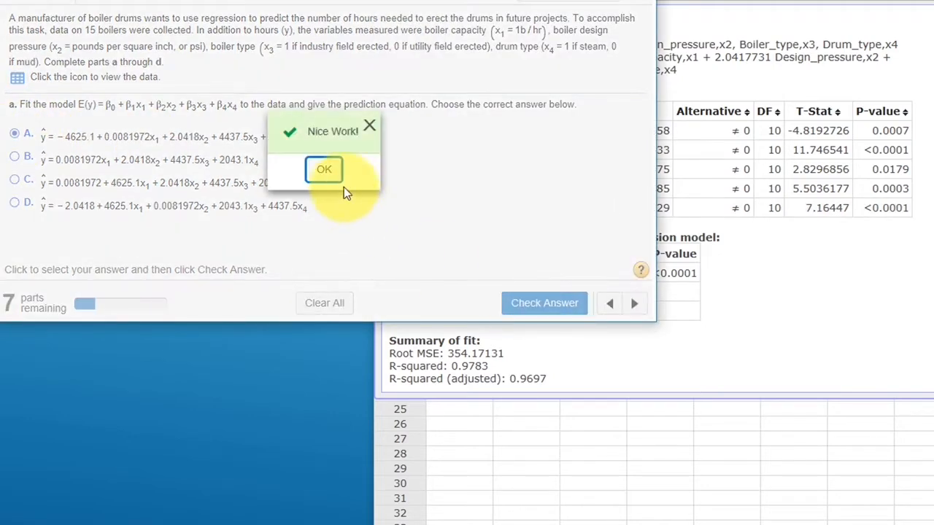
click(332, 181)
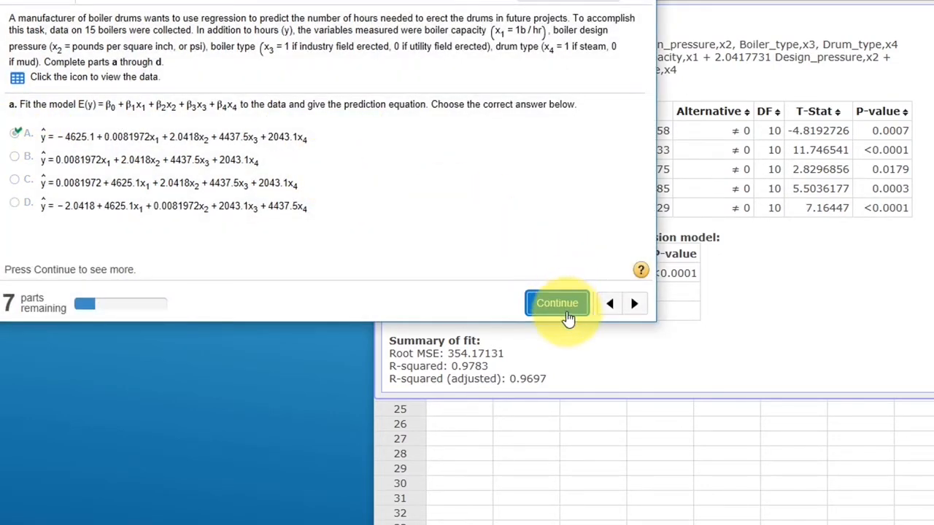
click(558, 300)
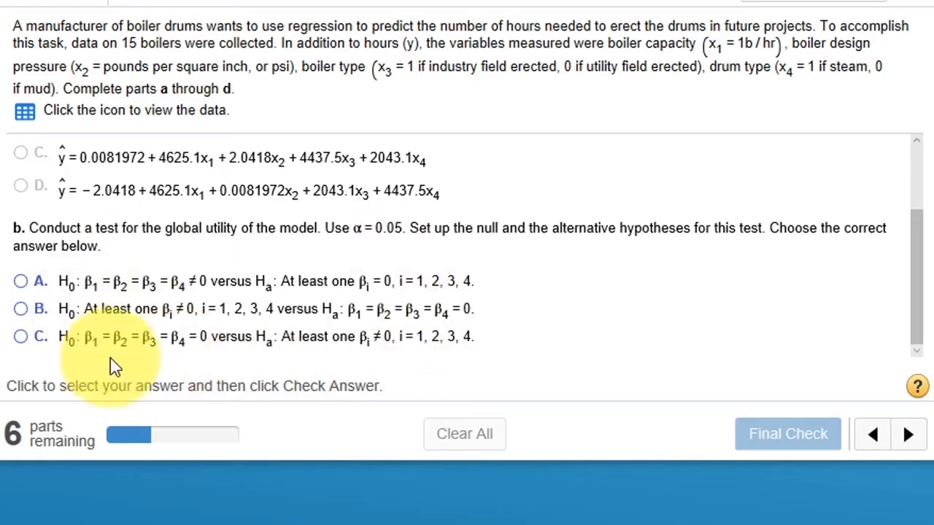
- Choose hypotheses C for part b, H0: β1 = β2 = β3 = β4 = 0 versus at least one βi ≠ 0, and check the answer
click(22, 337)
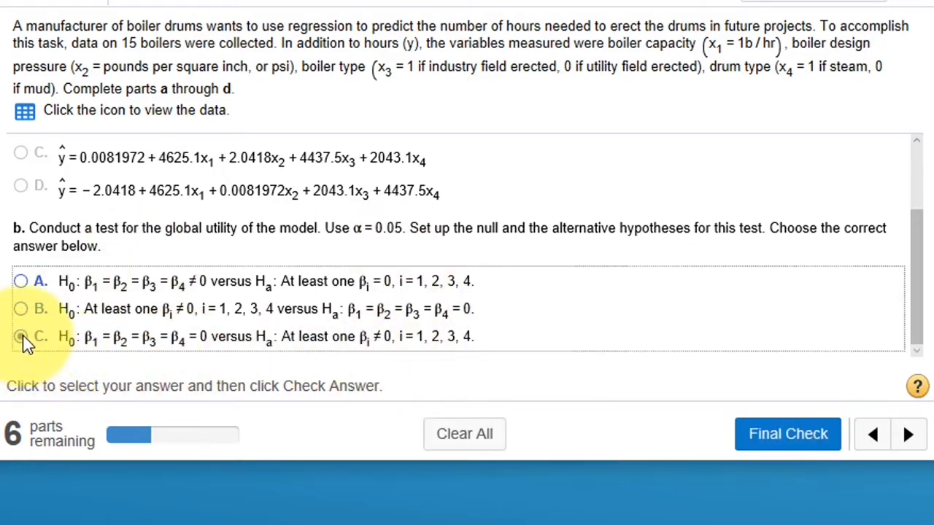
click(778, 446)
click(470, 244)
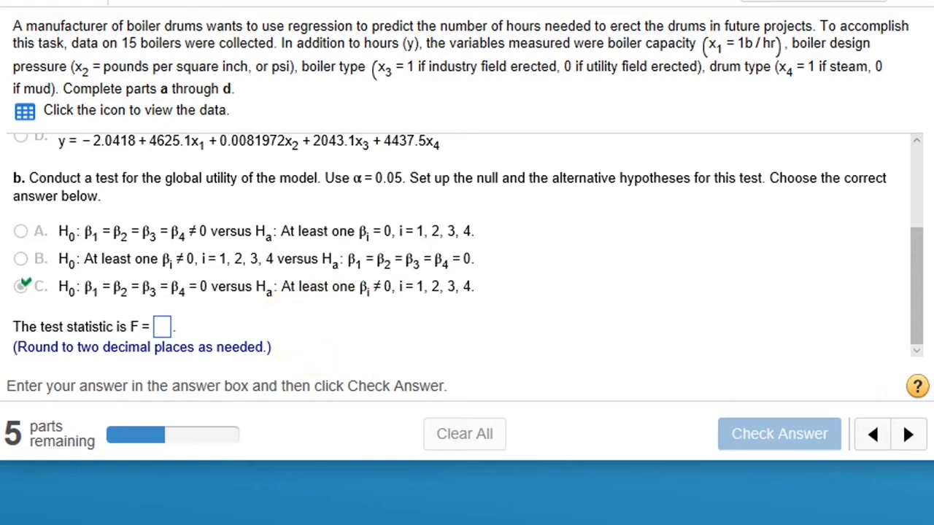
- Enter 112.91 from the regression results as the F test statistic and check the answer
key(alt+Tab)
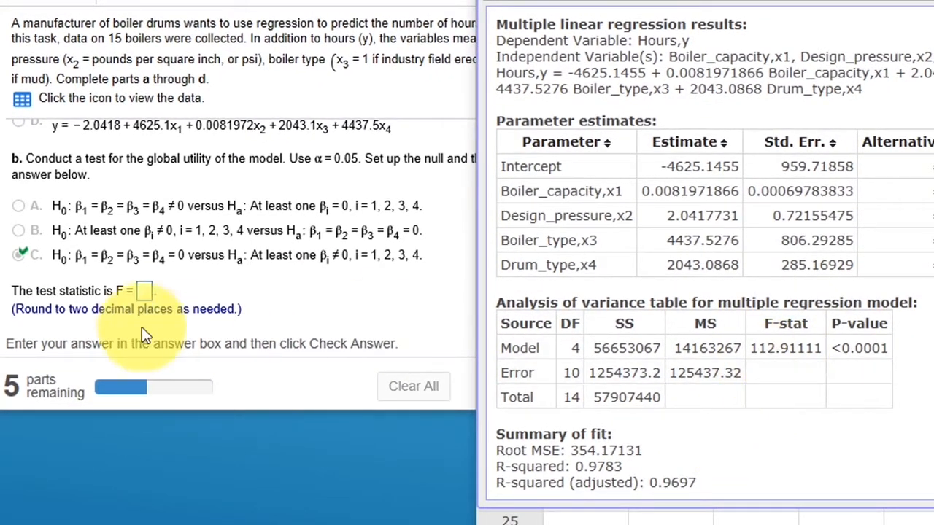
click(144, 291)
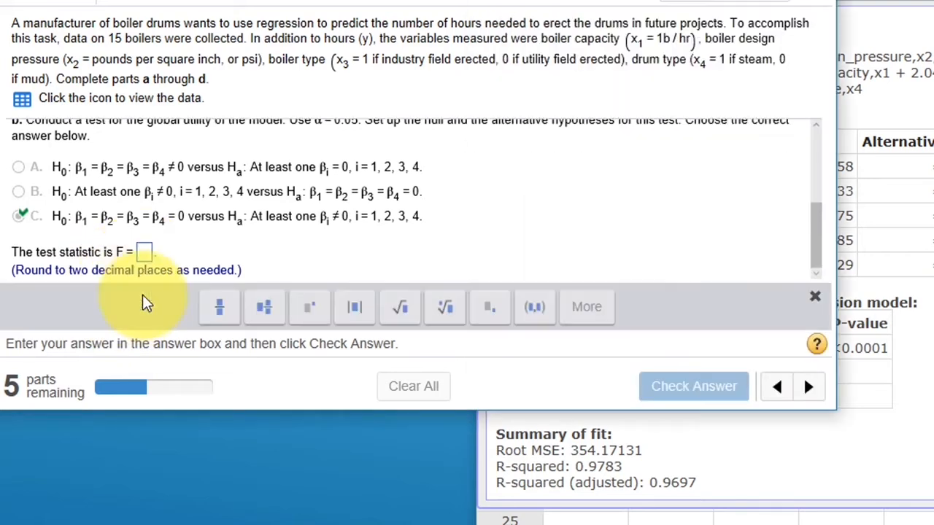
click(145, 252)
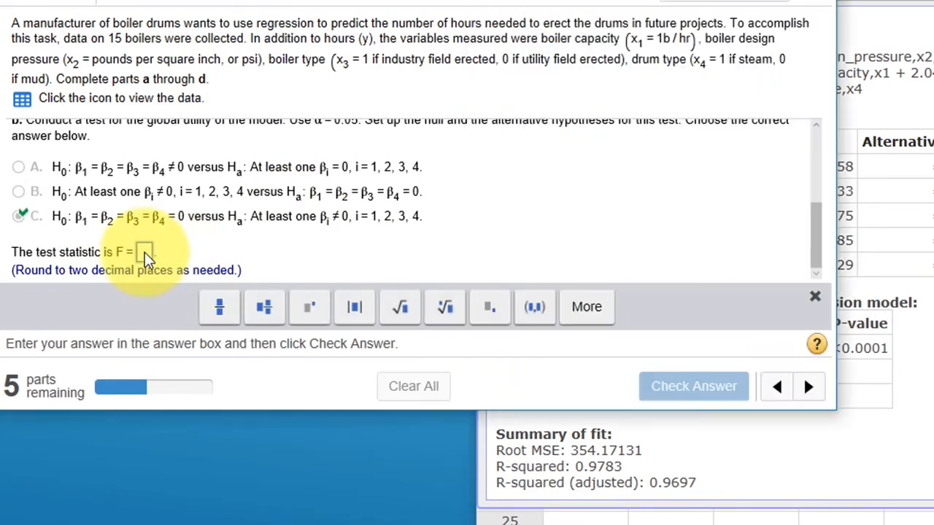
text(112.91)
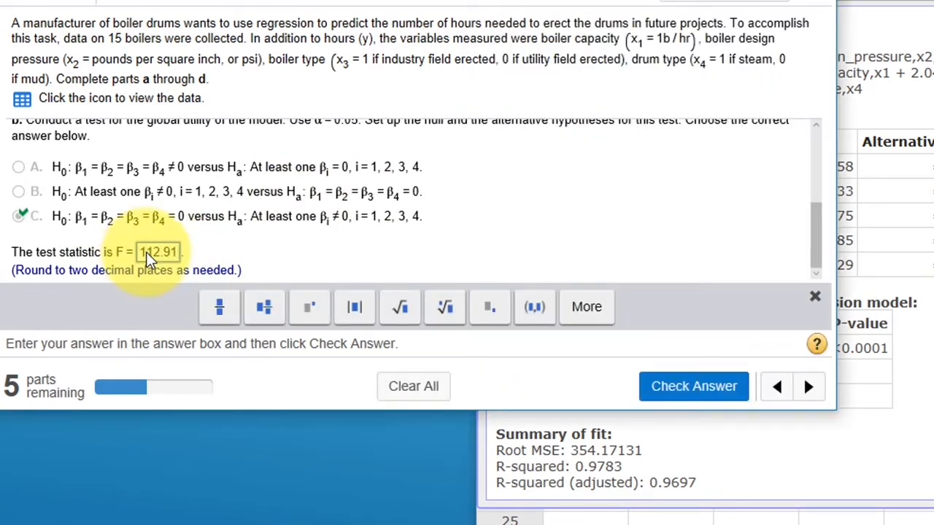
click(650, 385)
click(427, 217)
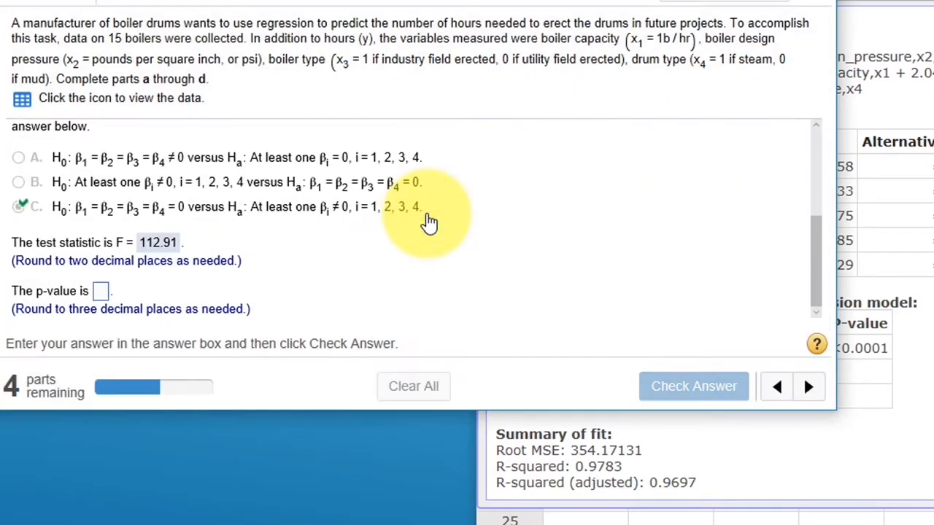
- Enter .000 as the p-value of the global utility test and check the answer
click(102, 291)
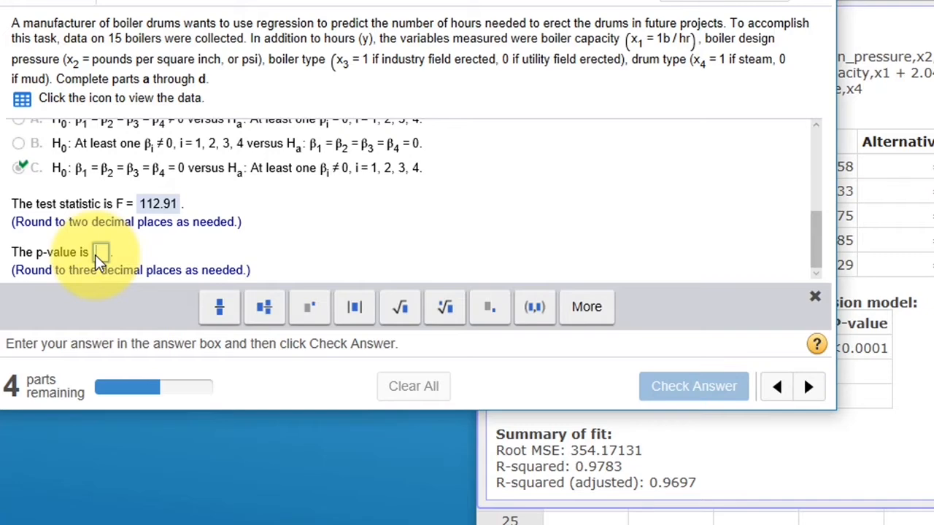
text(.000)
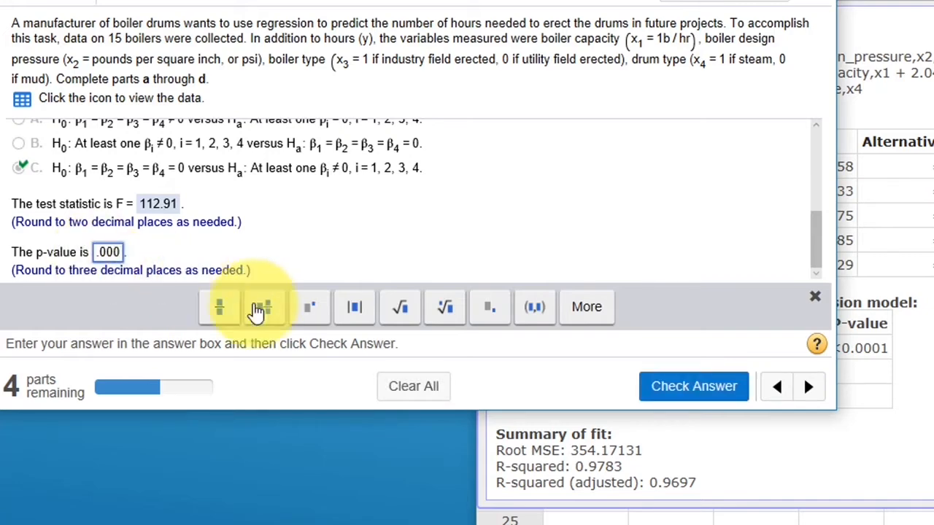
click(694, 386)
click(421, 223)
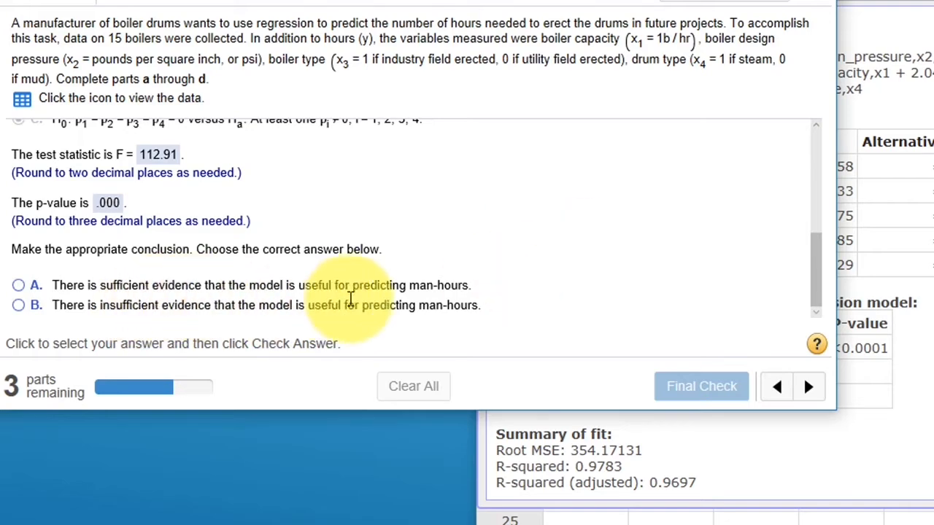
- Choose conclusion A, sufficient evidence that the model is useful for predicting man-hours, and check the answer
click(18, 286)
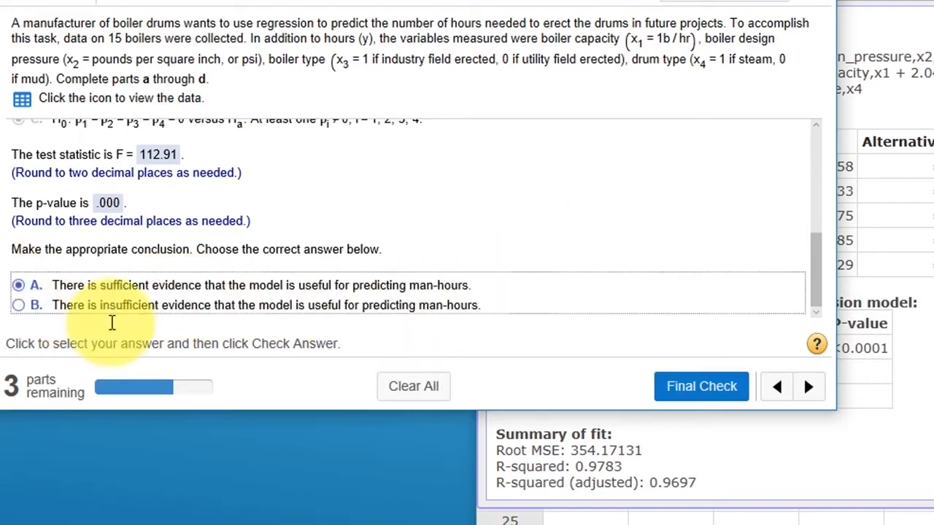
click(688, 386)
click(416, 208)
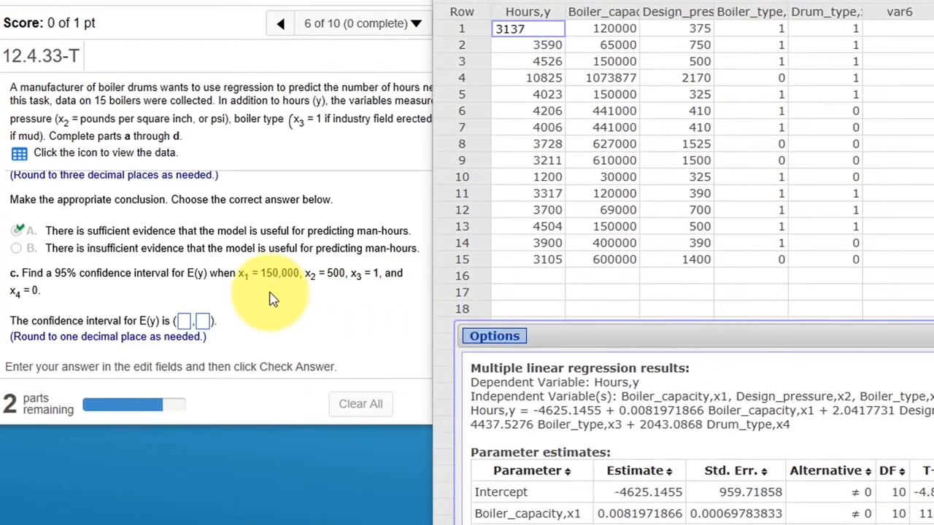
- Fill row 16 of the data set with boiler capacity 150000, design pressure 500, boiler type 1 and drum type 0, leaving Hours empty
click(620, 278)
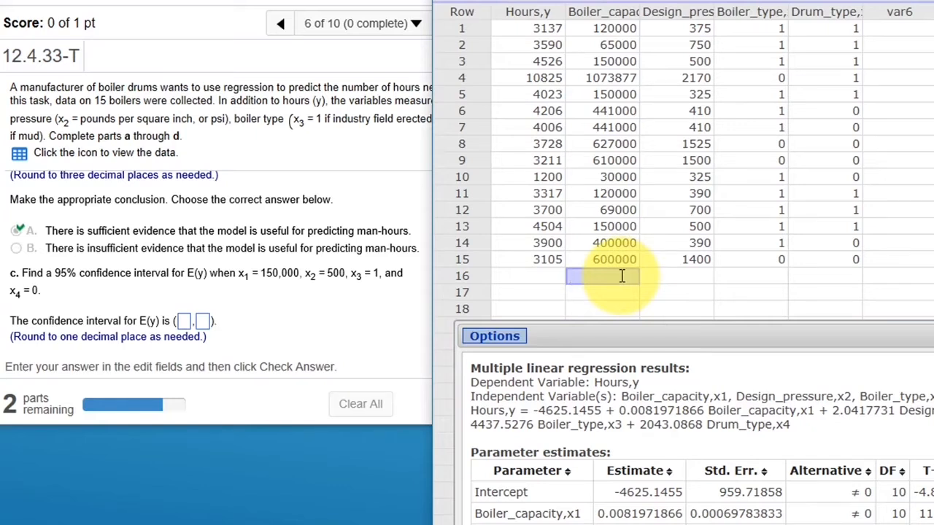
text(150000)
click(691, 277)
text(500)
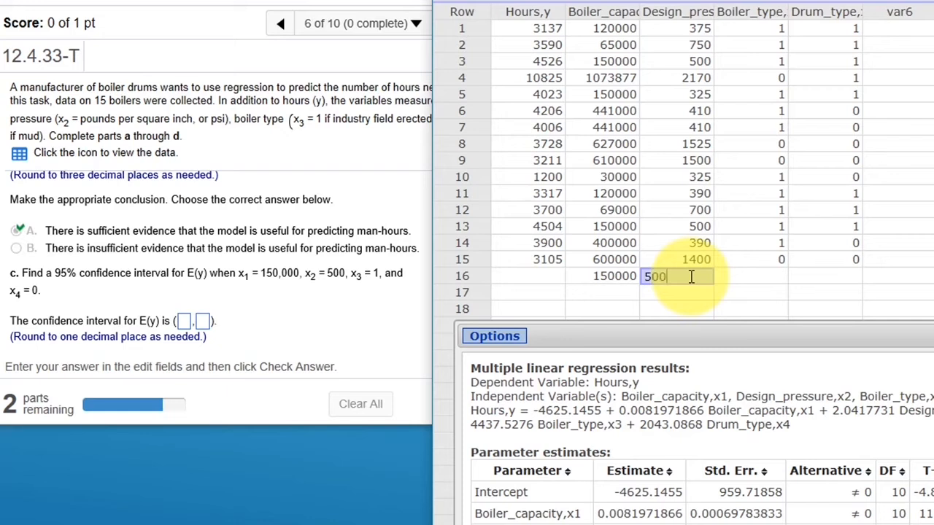
click(768, 283)
text(1)
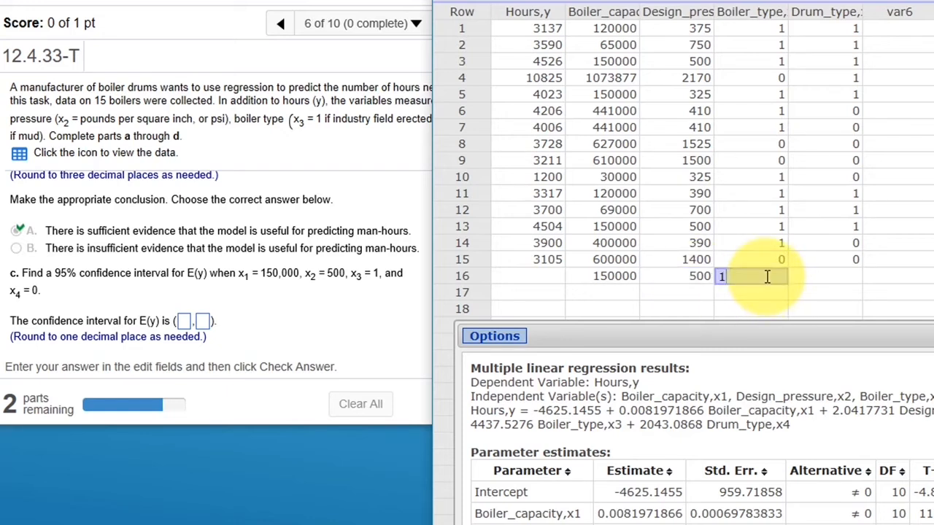
click(836, 280)
text(0)
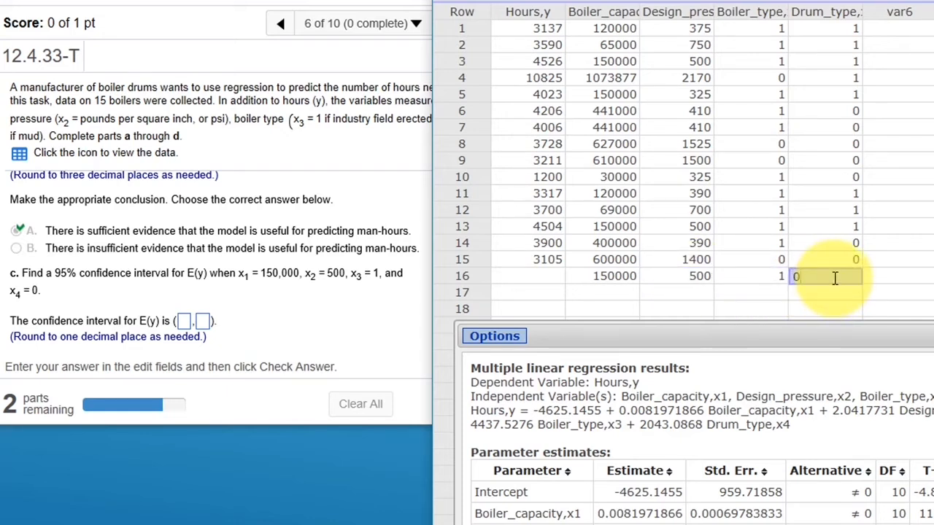
click(886, 279)
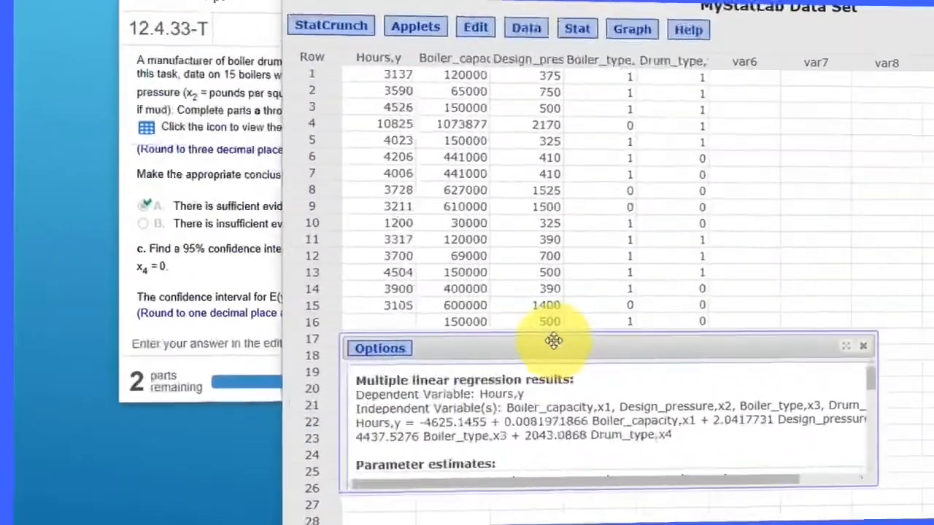
- Recompute the multiple linear regression, saving the predicted values and the 95% confidence intervals for mean response and individual prediction, and dismiss the results
drag(532, 341, 526, 336)
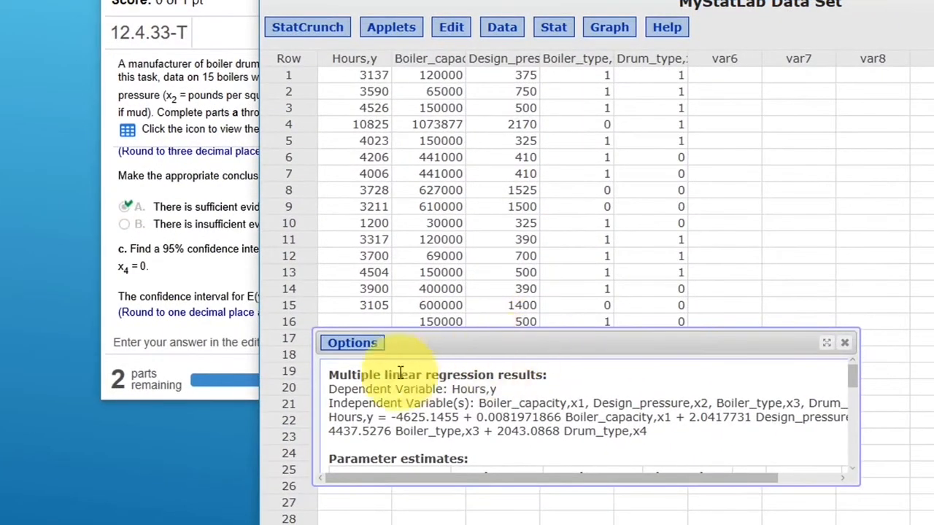
click(353, 343)
click(341, 358)
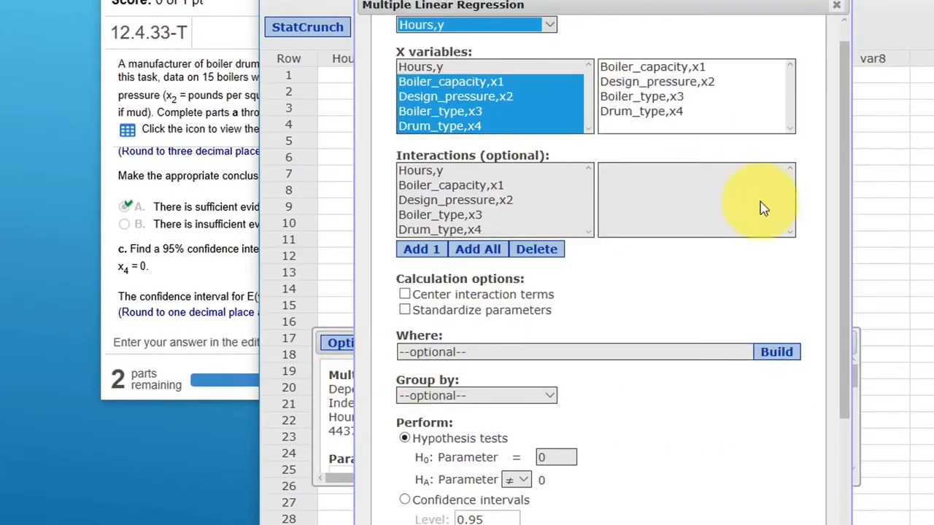
drag(850, 292, 845, 215)
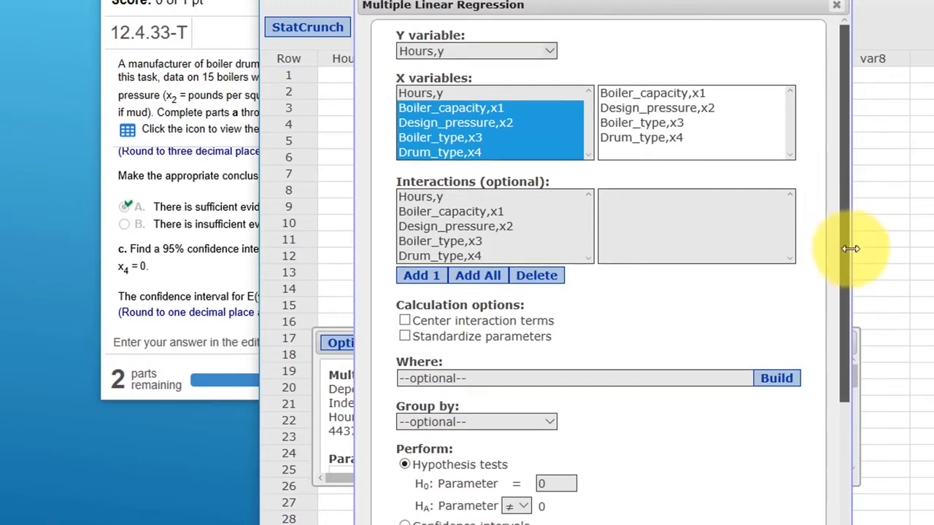
drag(849, 267, 840, 524)
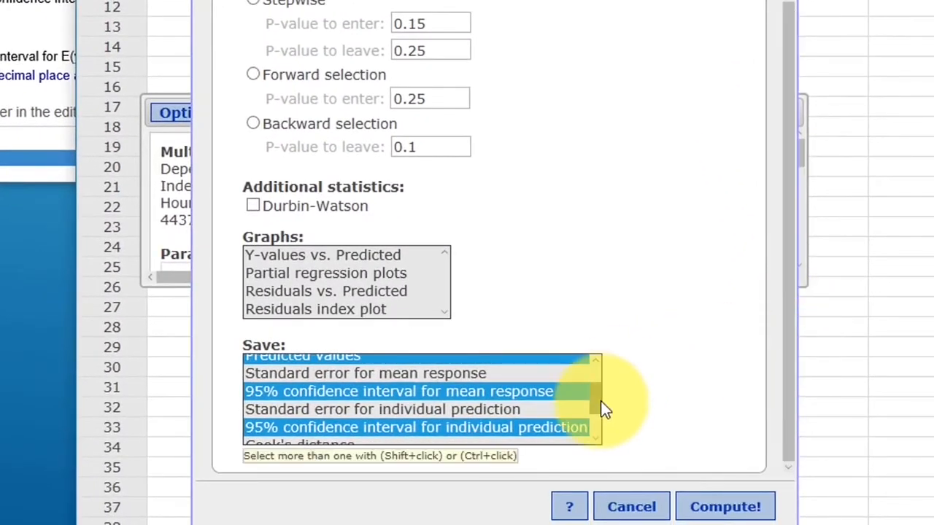
drag(601, 400, 600, 374)
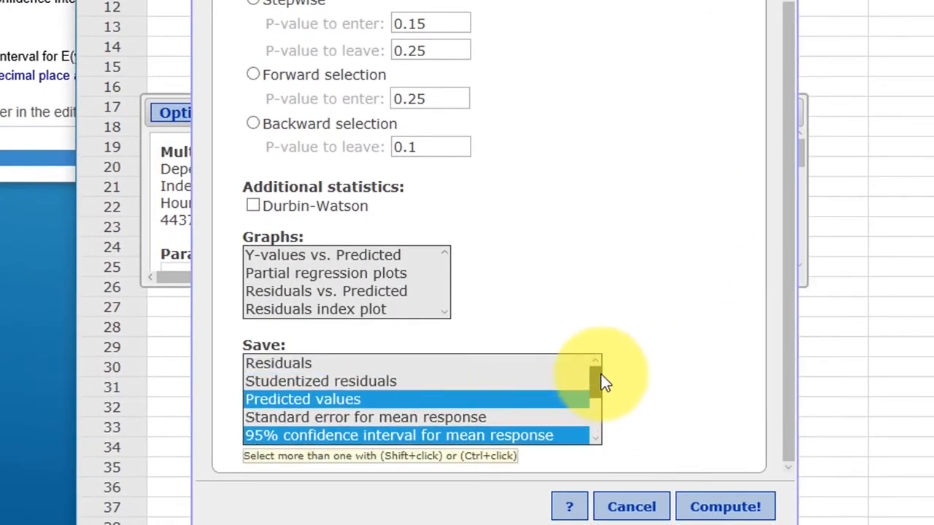
click(310, 402)
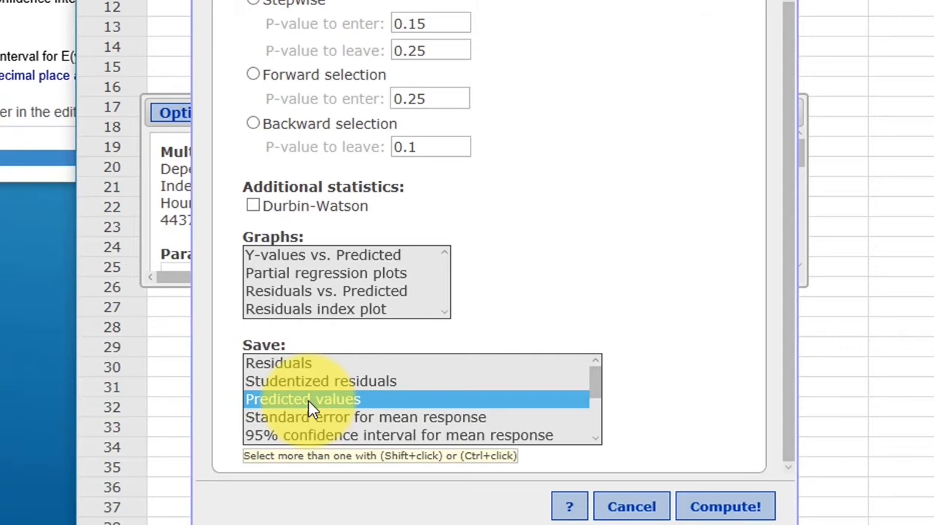
ctrl+click(367, 438)
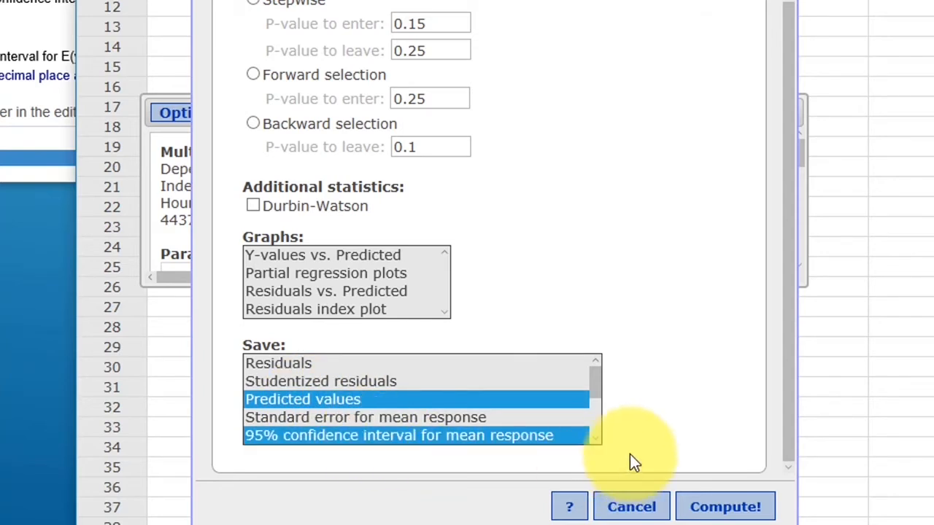
scroll(596, 437, down, 2)
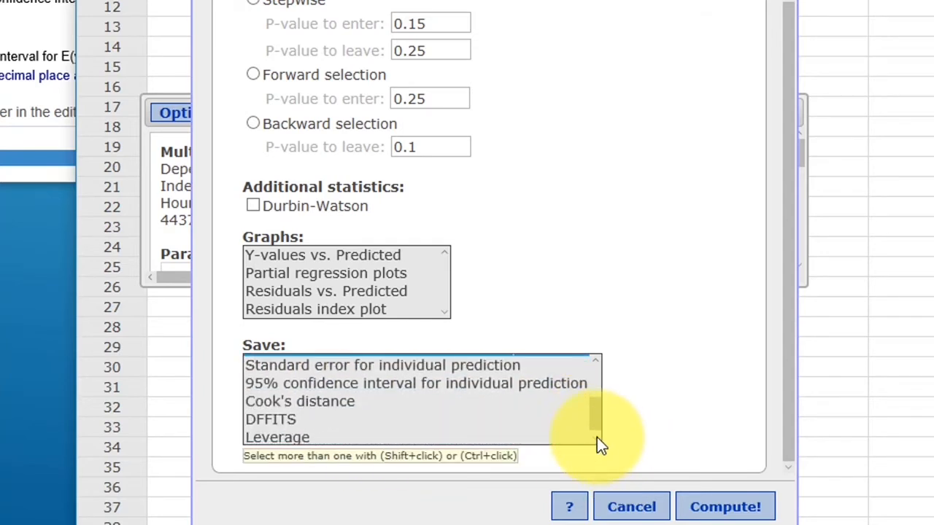
ctrl+click(480, 383)
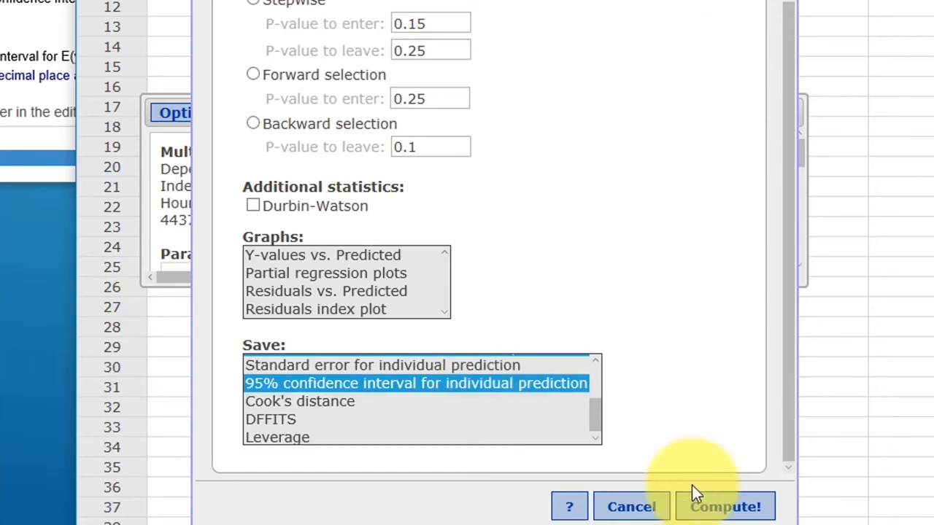
click(722, 507)
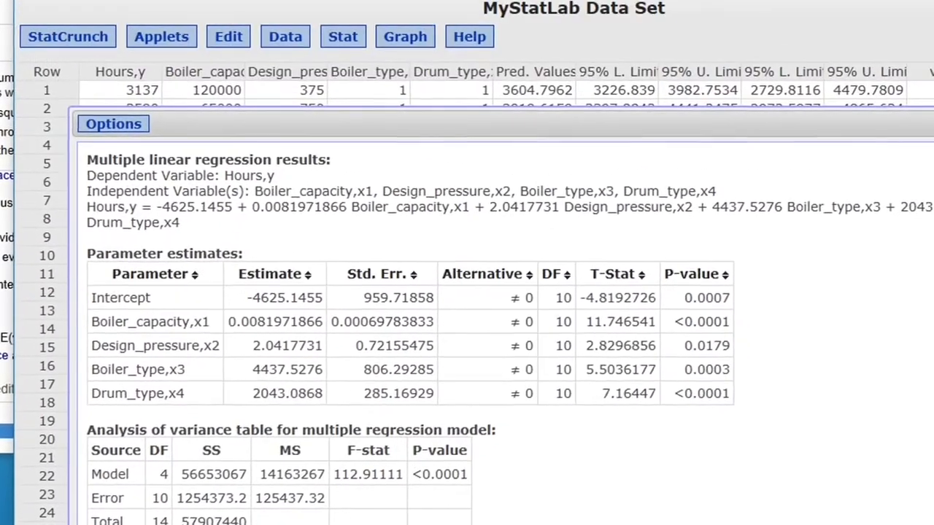
click(933, 124)
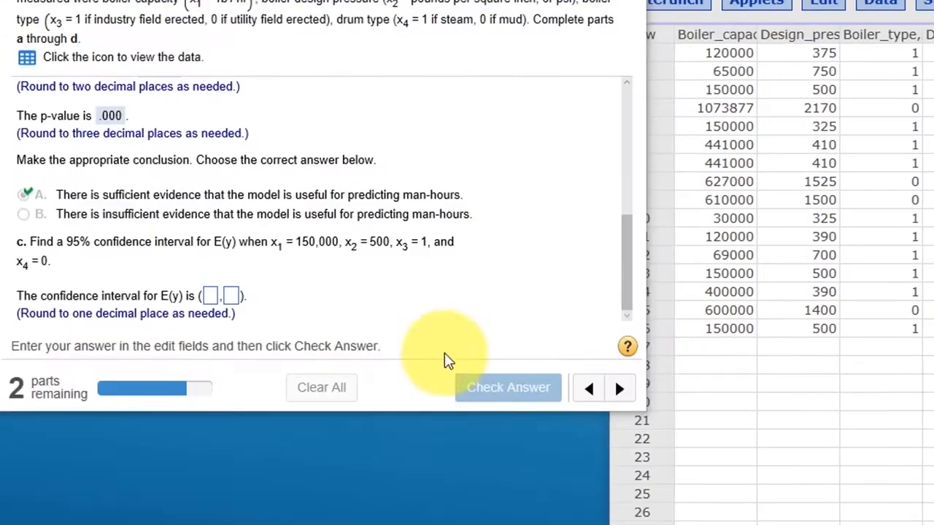
- Enter 1516.7 and 2609.0 as the confidence interval limits for E(y) and check the answer
click(210, 297)
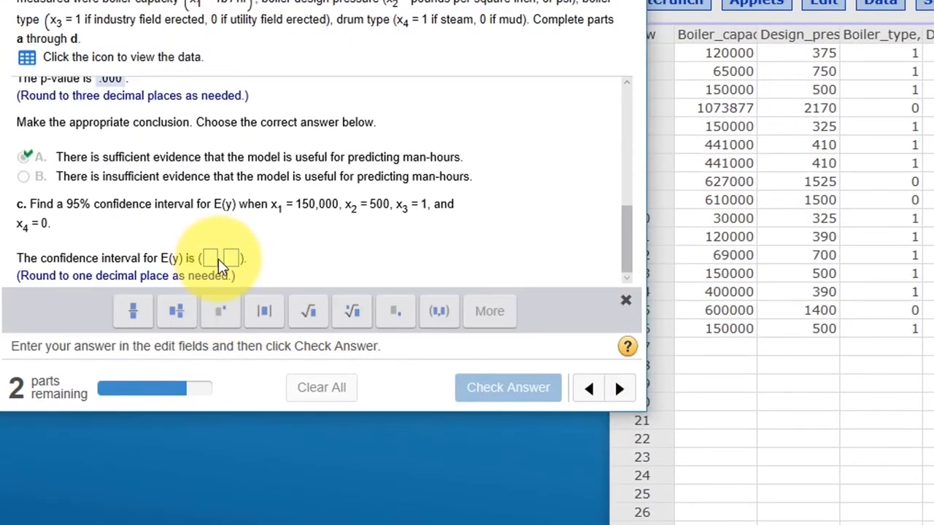
text(15)
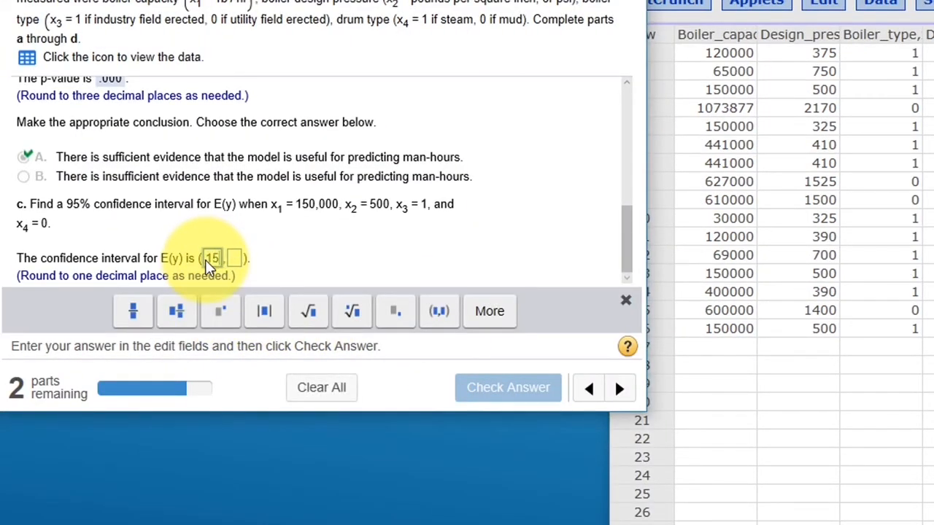
text(16.7)
click(257, 259)
text(26)
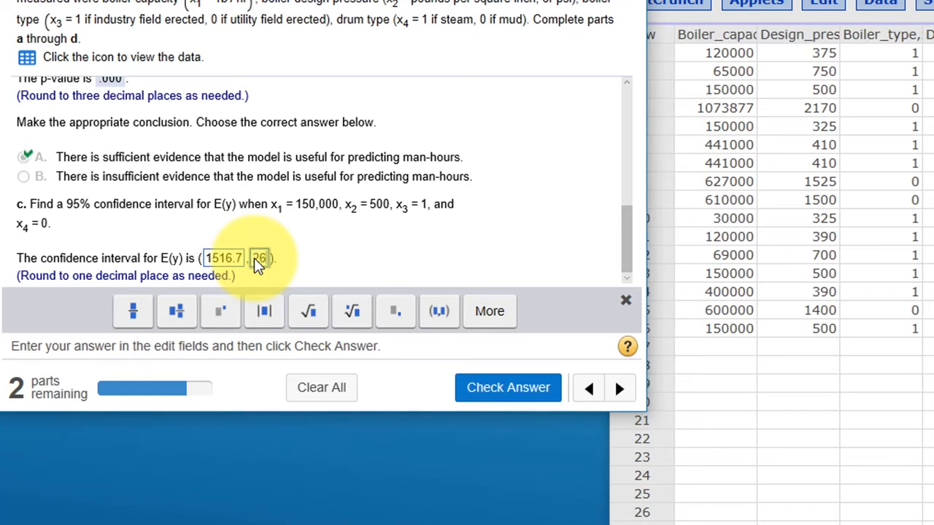
text(09.0)
click(518, 393)
click(318, 191)
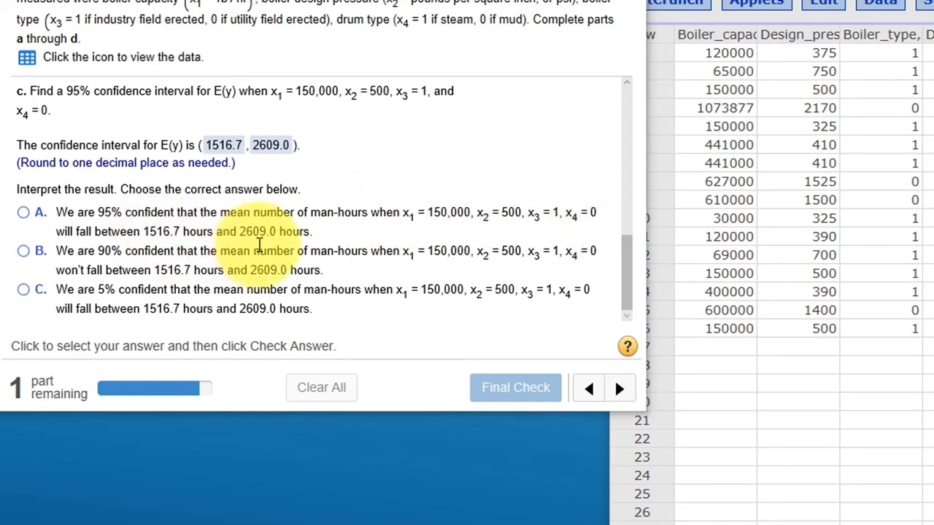
- Choose interpretation A, 95% confident that mean man-hours fall between 1516.7 and 2609.0 hours, check the answer and continue to part d
click(22, 214)
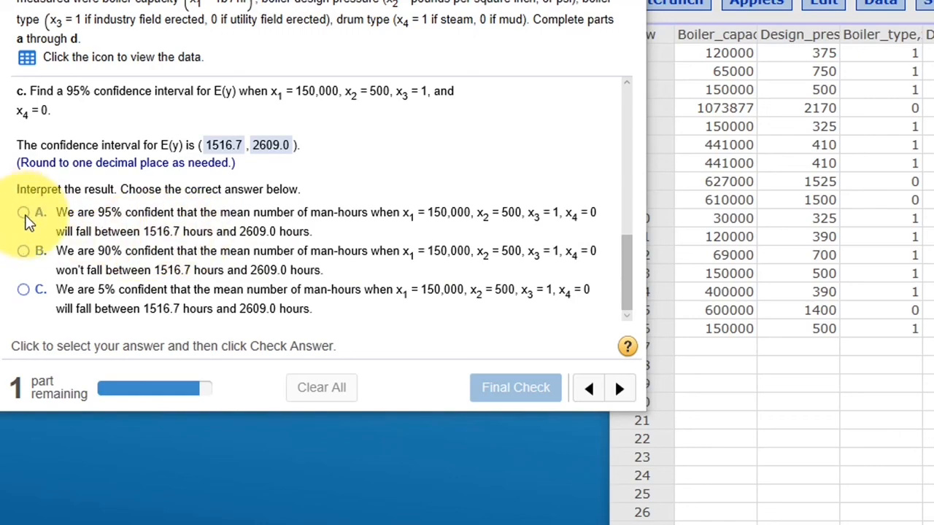
click(501, 390)
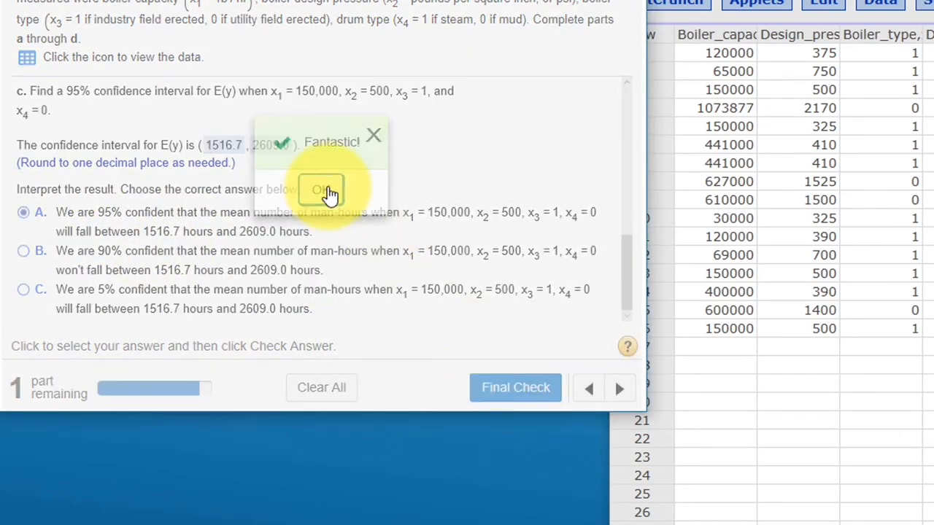
click(328, 190)
click(496, 393)
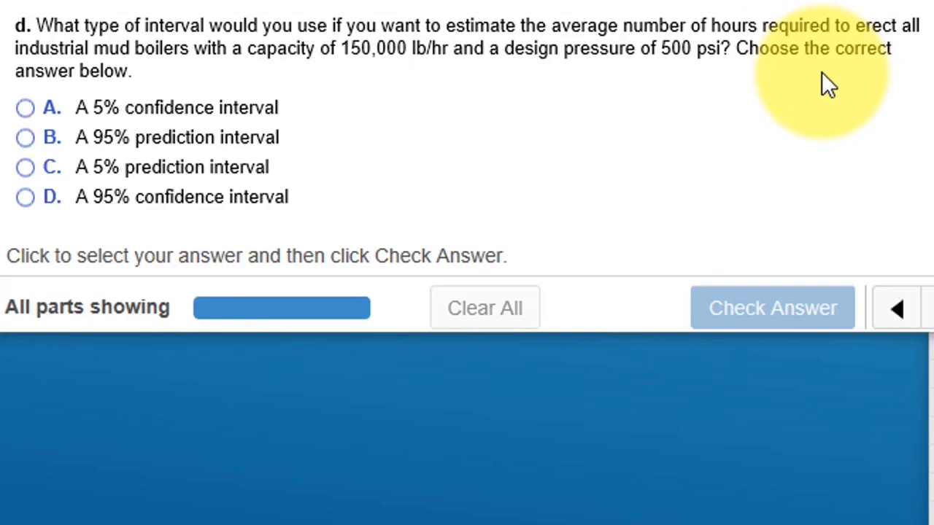
- Choose answer D, a 95% confidence interval, as the interval type for part d
click(27, 199)
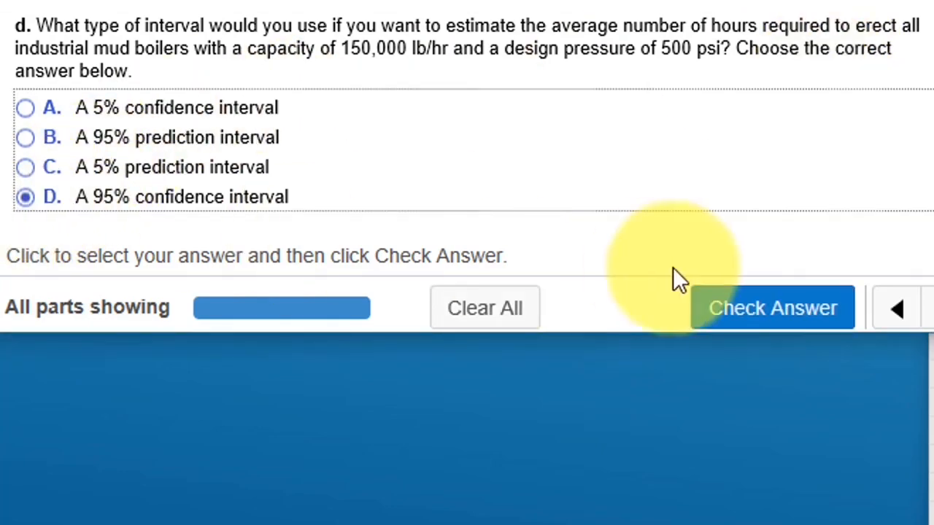